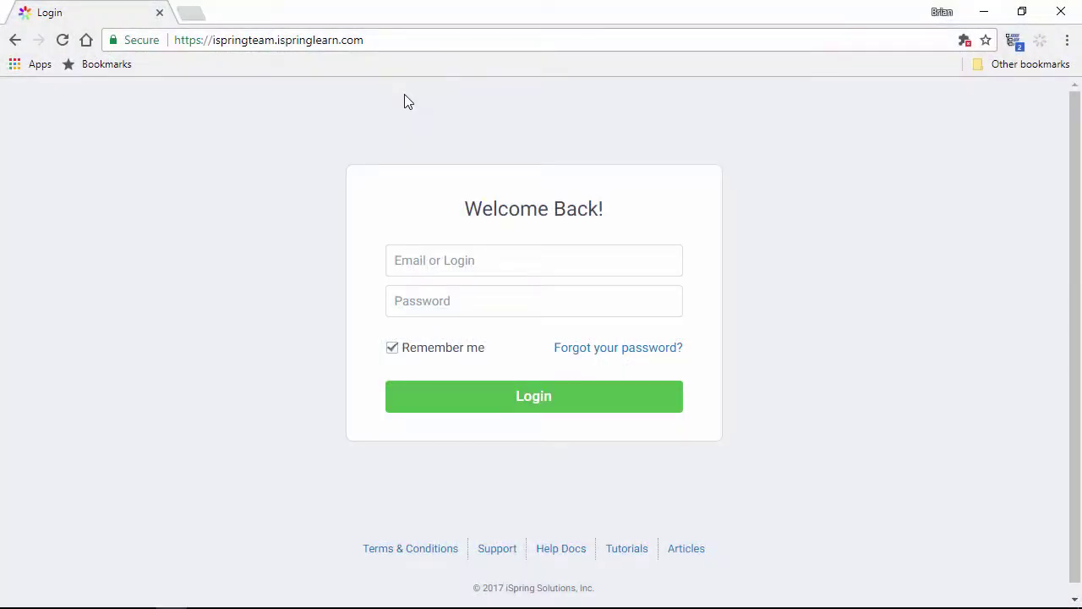
Step: Log in to the iSpring Learn account with the account e-mail and password, and dismiss the getting-started window
click(395, 36)
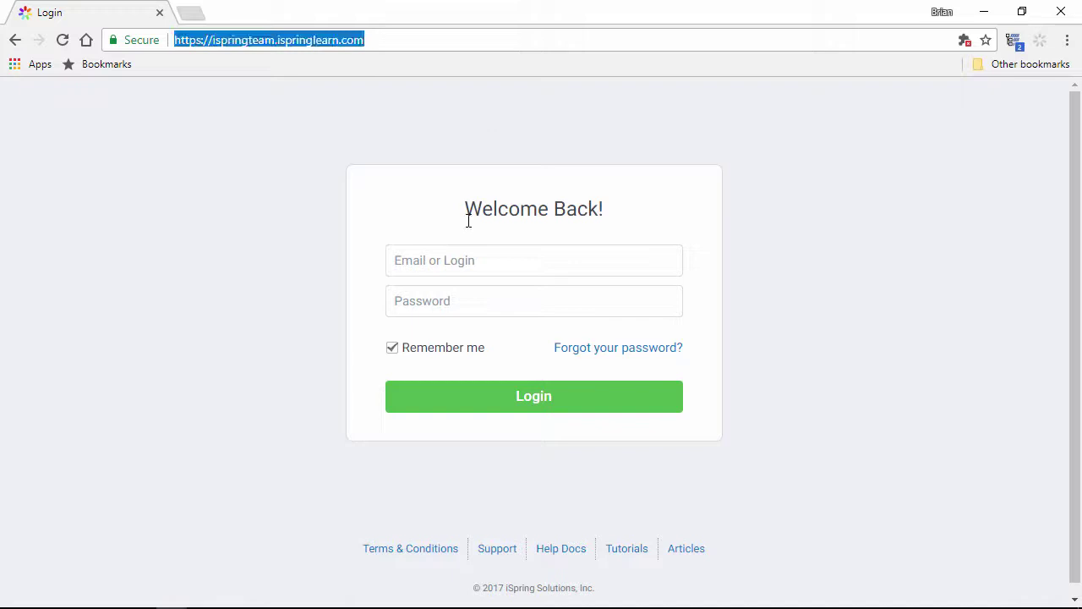
click(483, 258)
text(b)
click(494, 287)
click(494, 303)
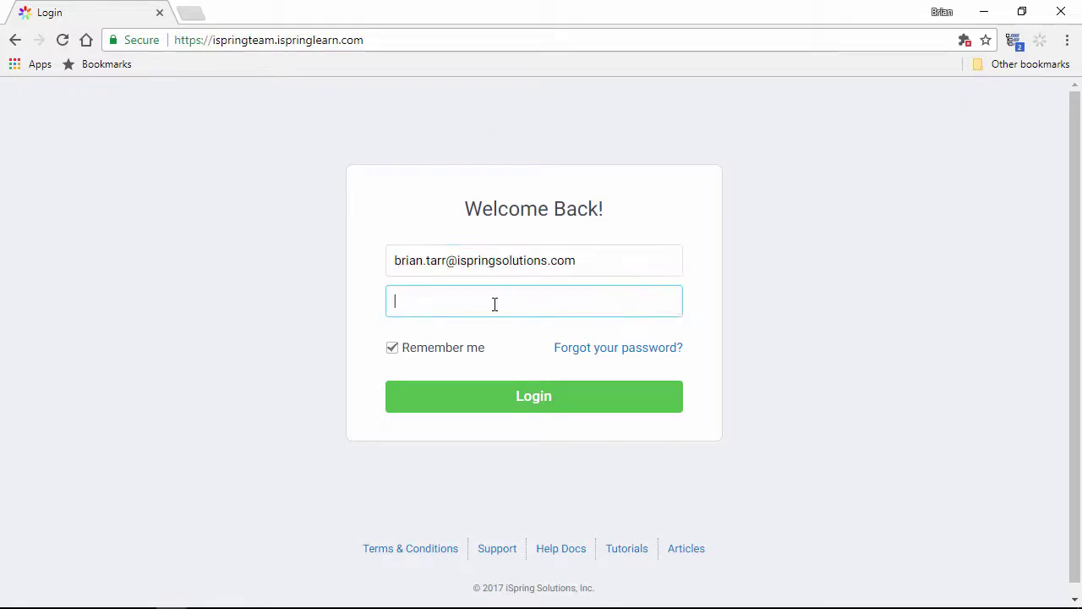
click(540, 415)
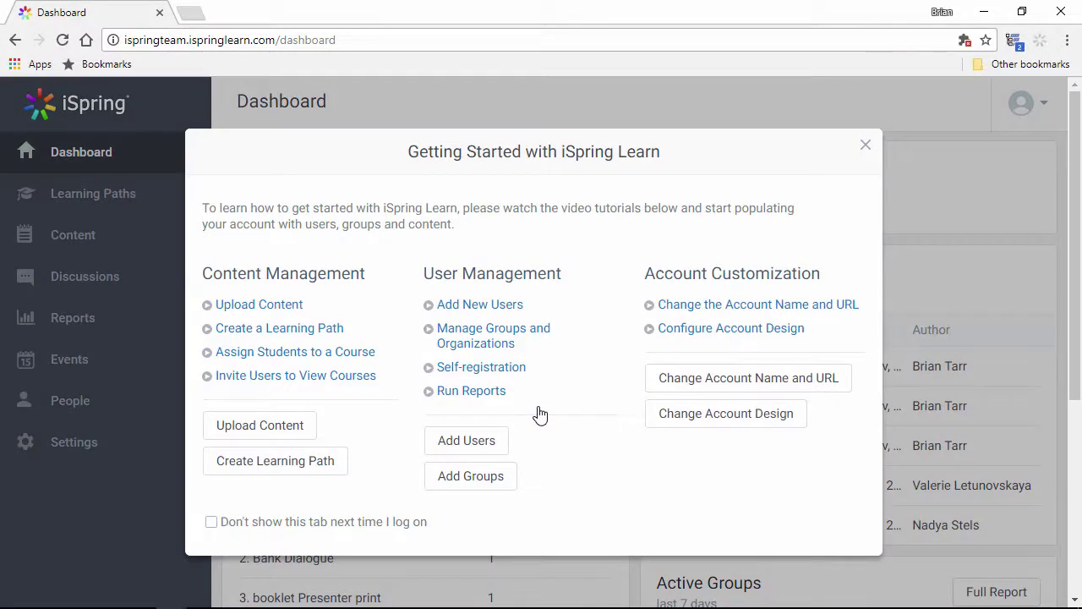
click(866, 147)
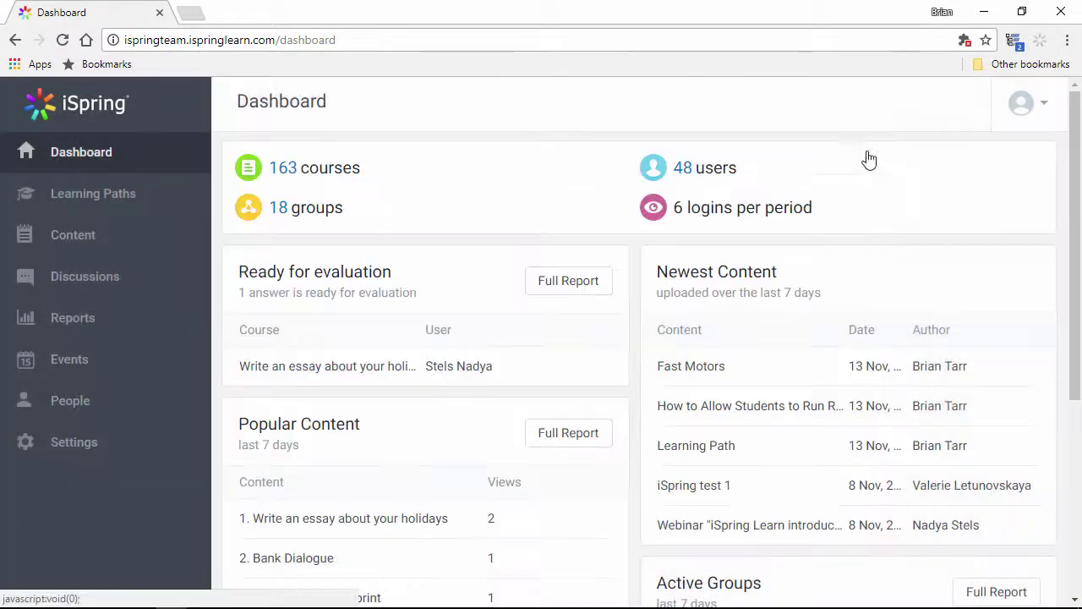
Step: Open the course upload form from the content list, review its supported file types and fields, and close it
click(145, 234)
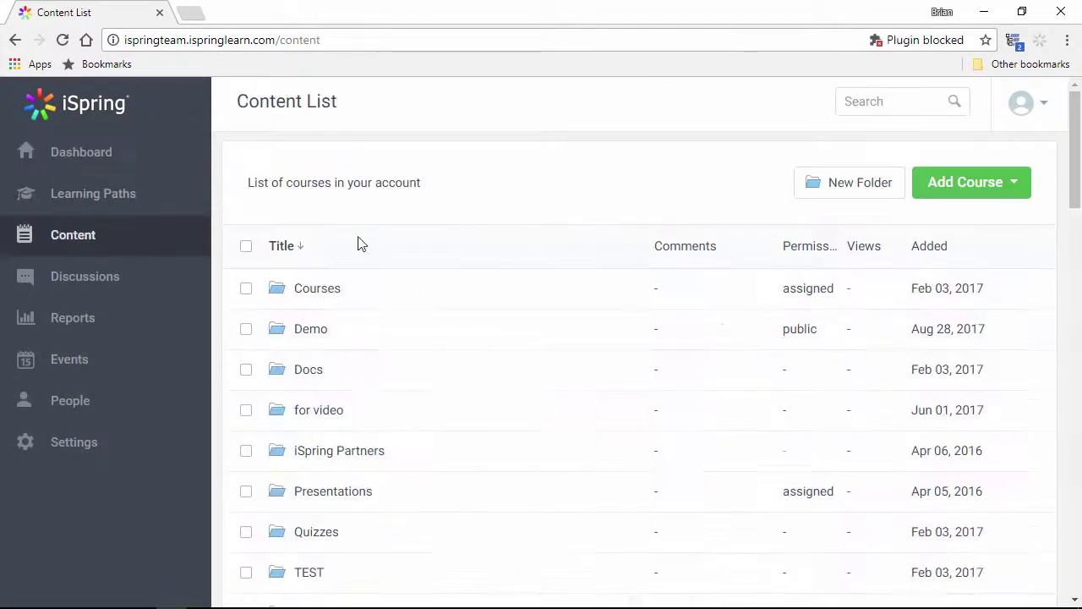
click(969, 188)
click(981, 223)
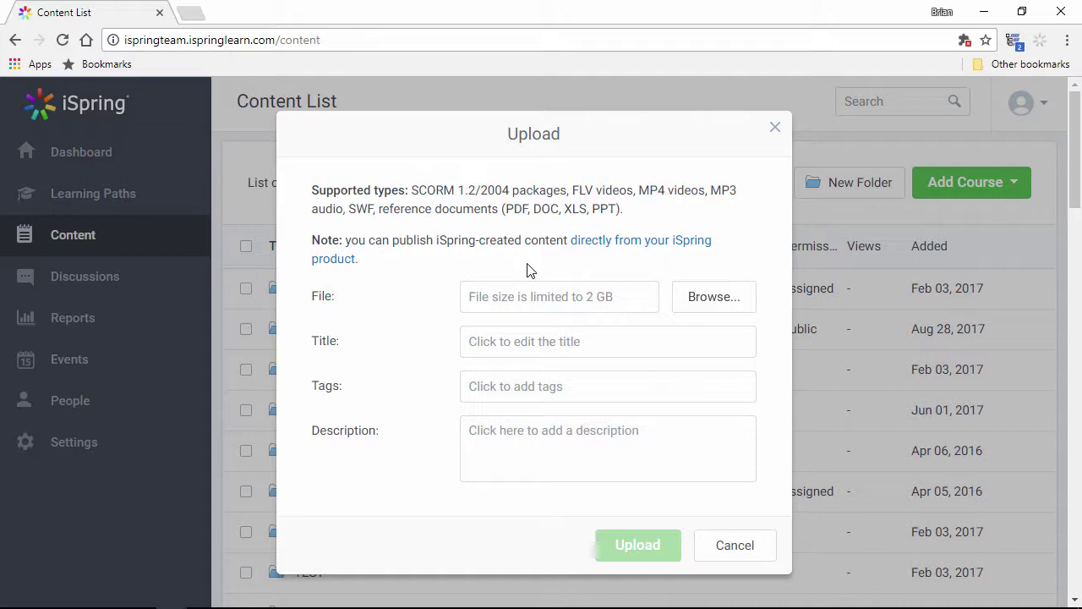
click(774, 128)
Step: In the Fast Motors course settings, issue a certificate using the Completion Certificate template and enable e-Commerce
click(141, 211)
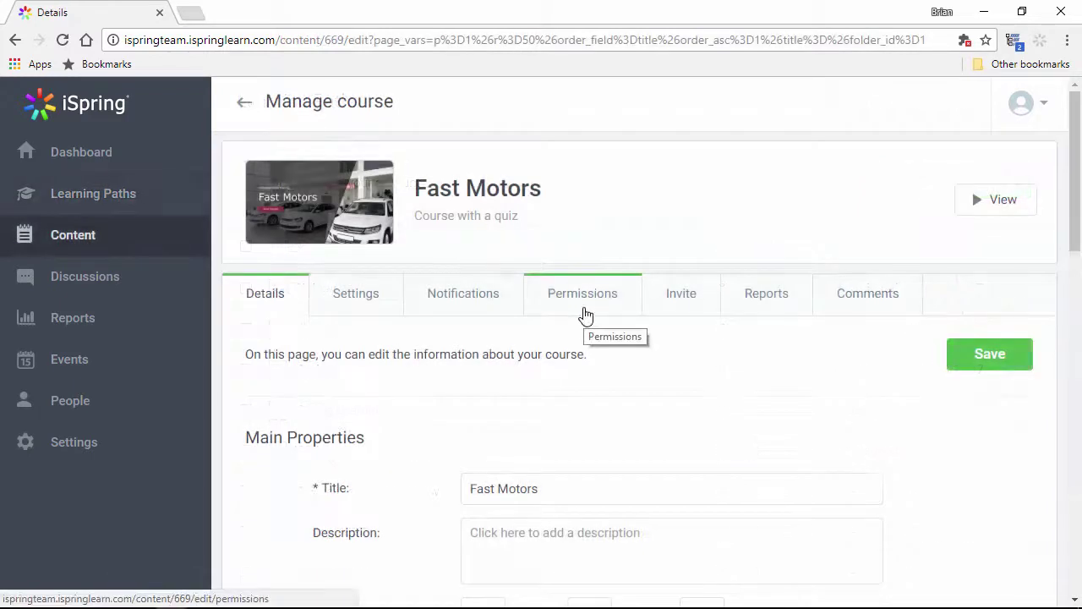
click(366, 301)
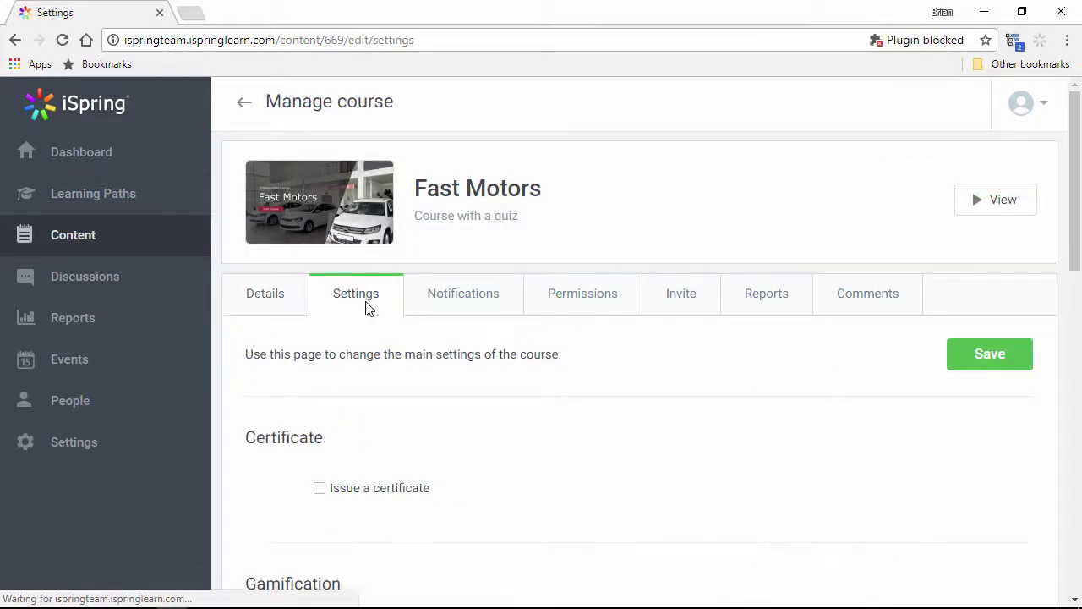
scroll(372, 308, down, 3)
click(318, 234)
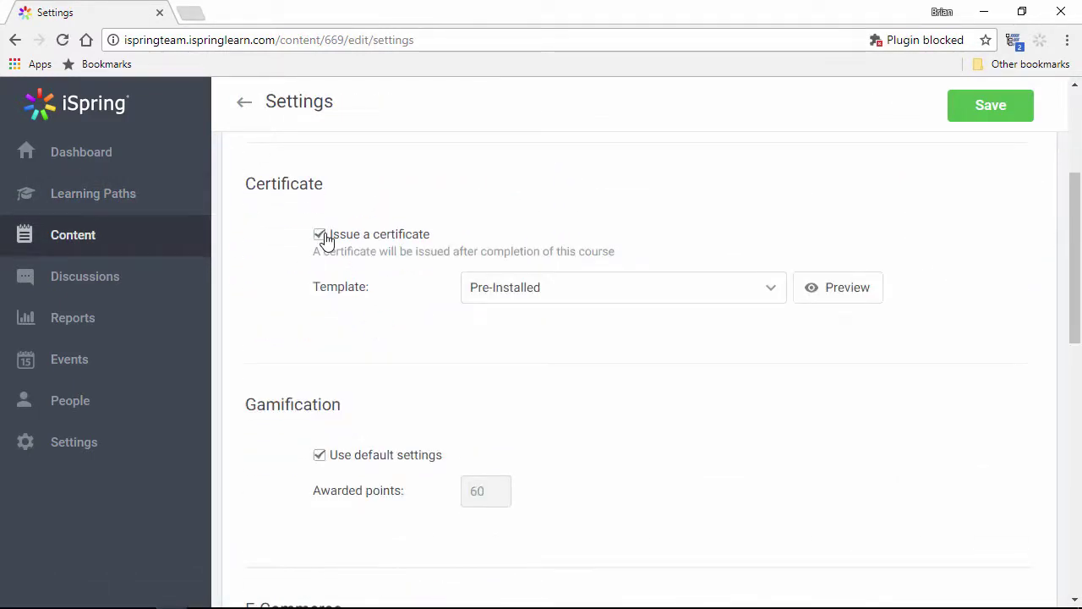
click(495, 292)
click(583, 411)
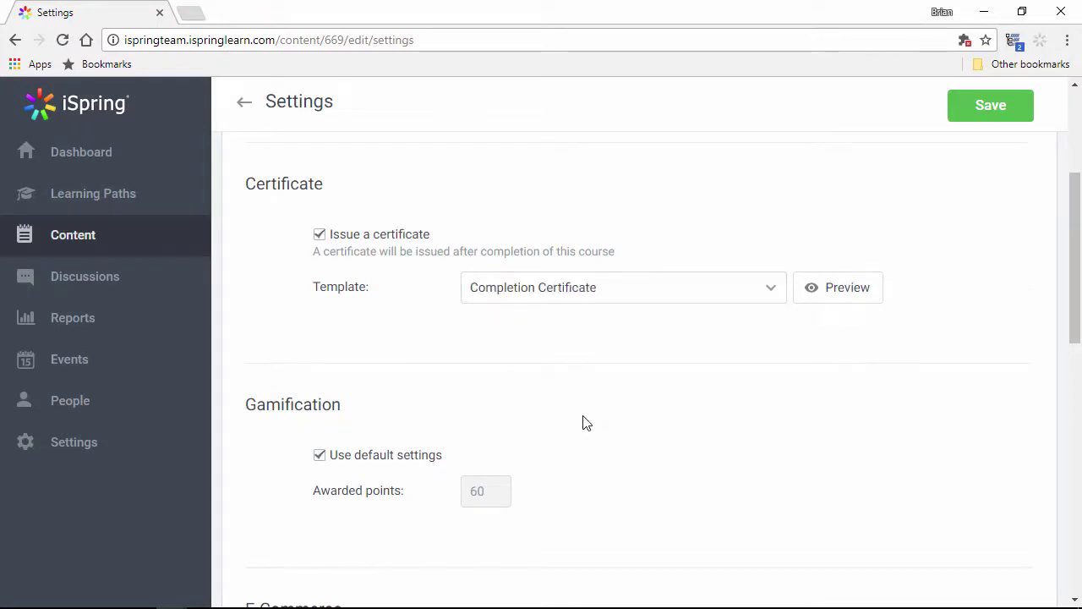
scroll(582, 423, down, 4)
click(319, 323)
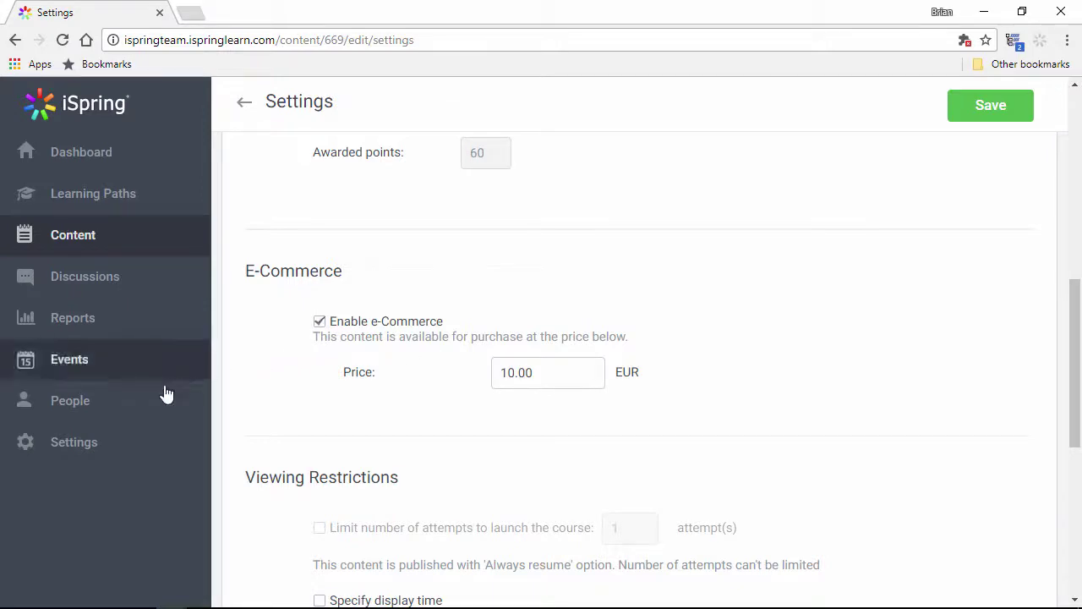
Step: Open an administrator's profile from the people list and review the available roles, choosing Administrator
click(132, 412)
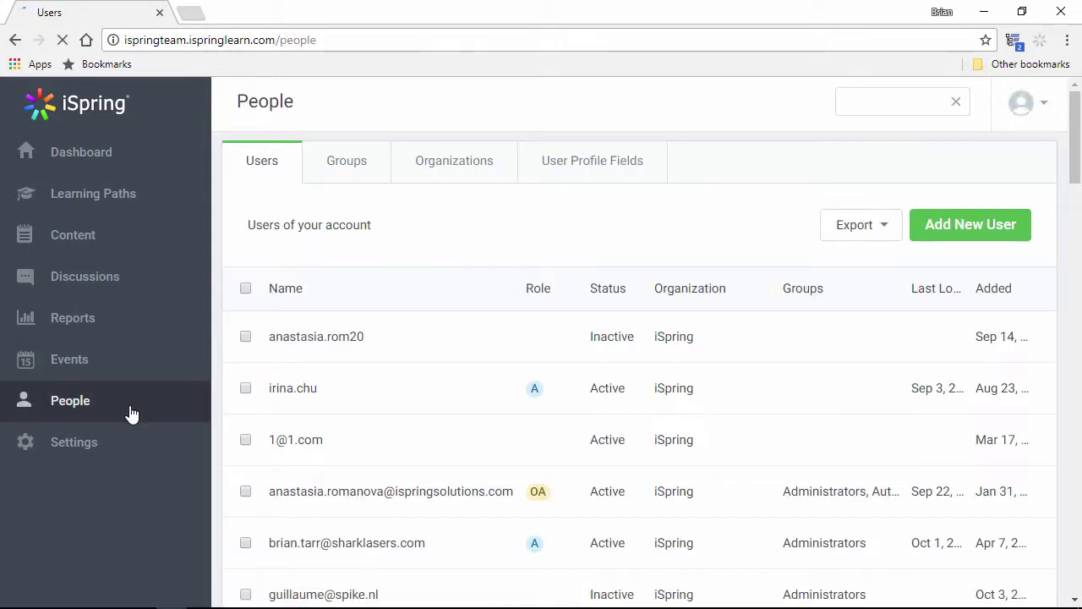
scroll(358, 451, down, 2)
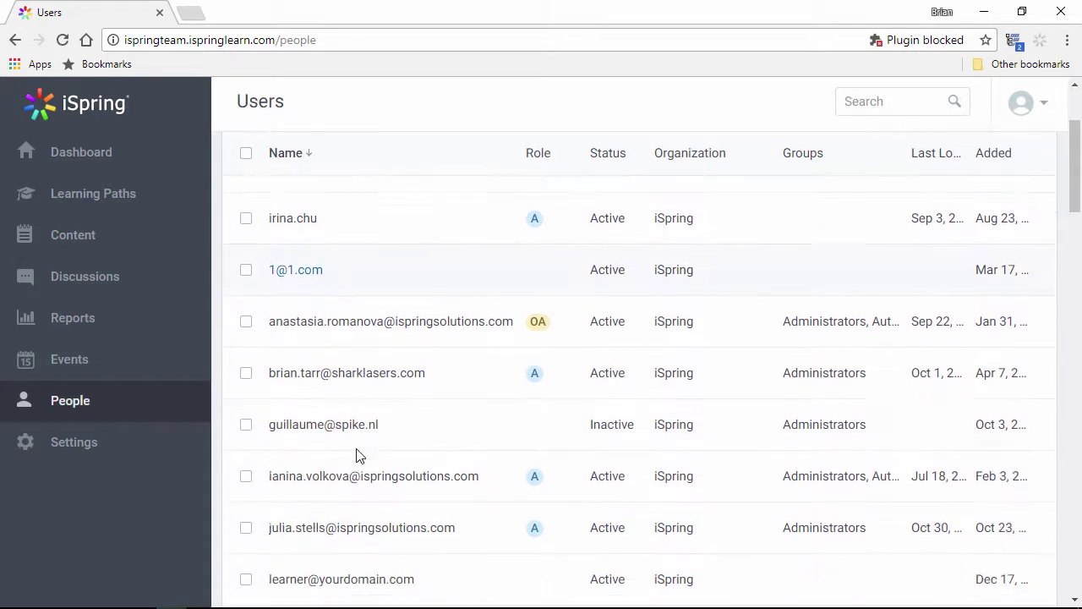
click(368, 381)
click(499, 488)
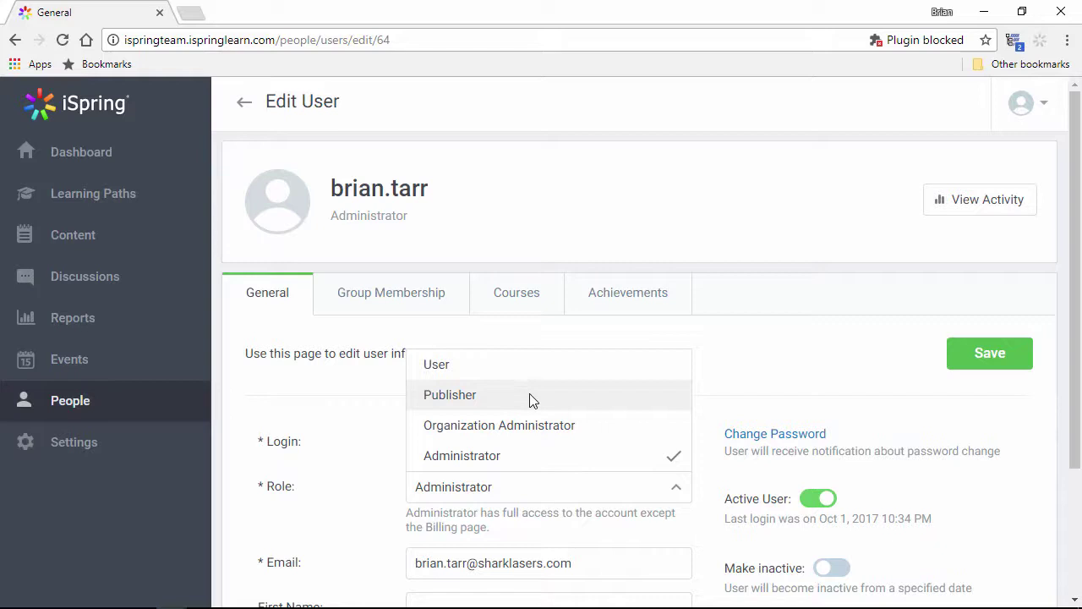
click(594, 445)
Step: Review the user's organization and group membership options, and return to the user list
click(386, 299)
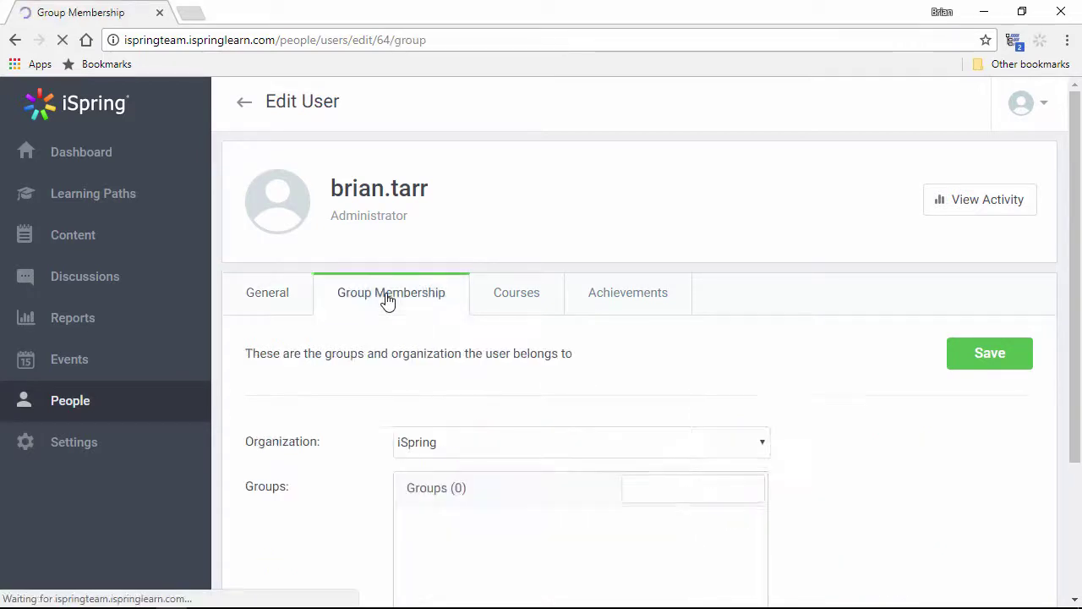
scroll(525, 292, down, 2)
click(524, 288)
click(521, 285)
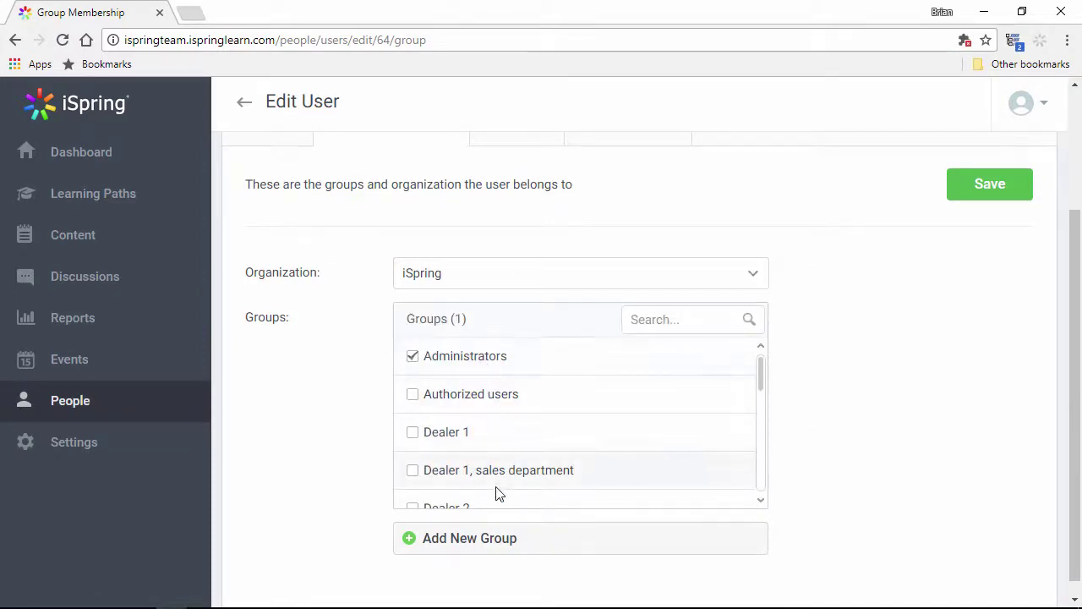
click(243, 103)
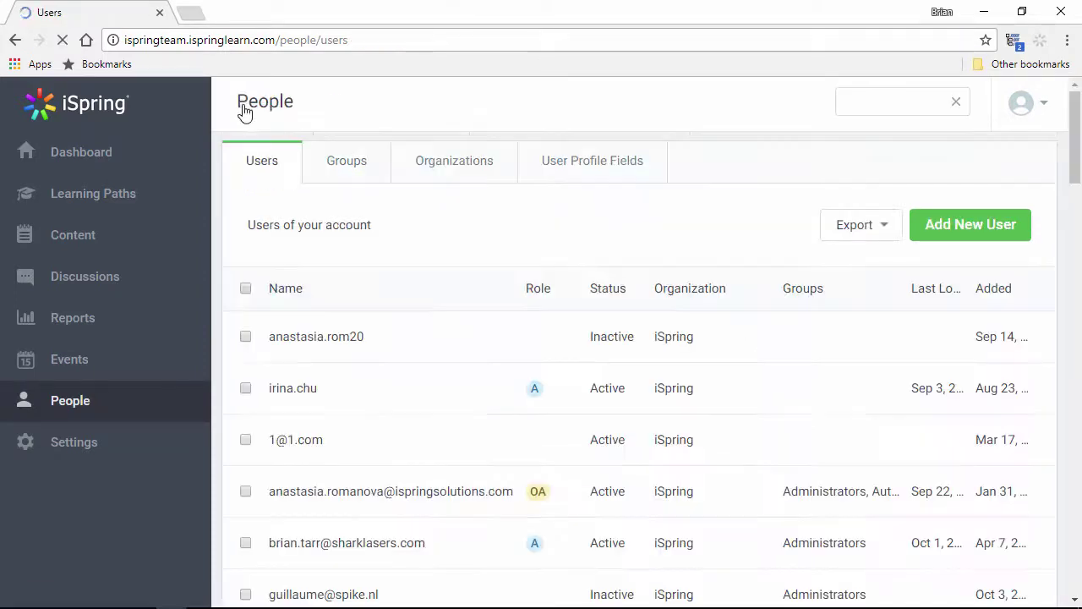
Step: Open the form for adding new users, compare adding by email with importing from a file, and close it
click(972, 241)
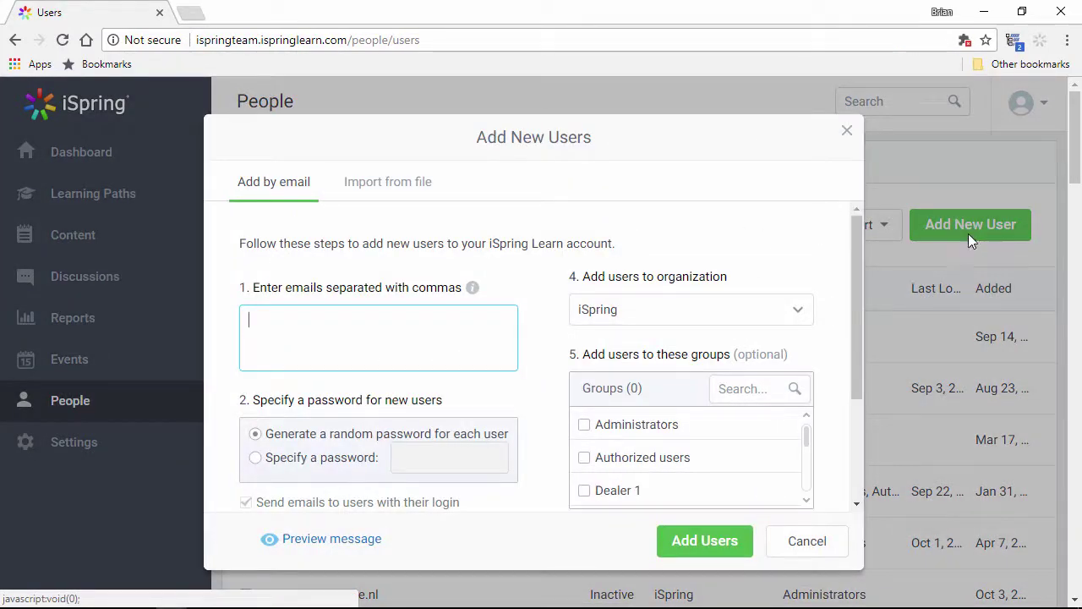
click(272, 197)
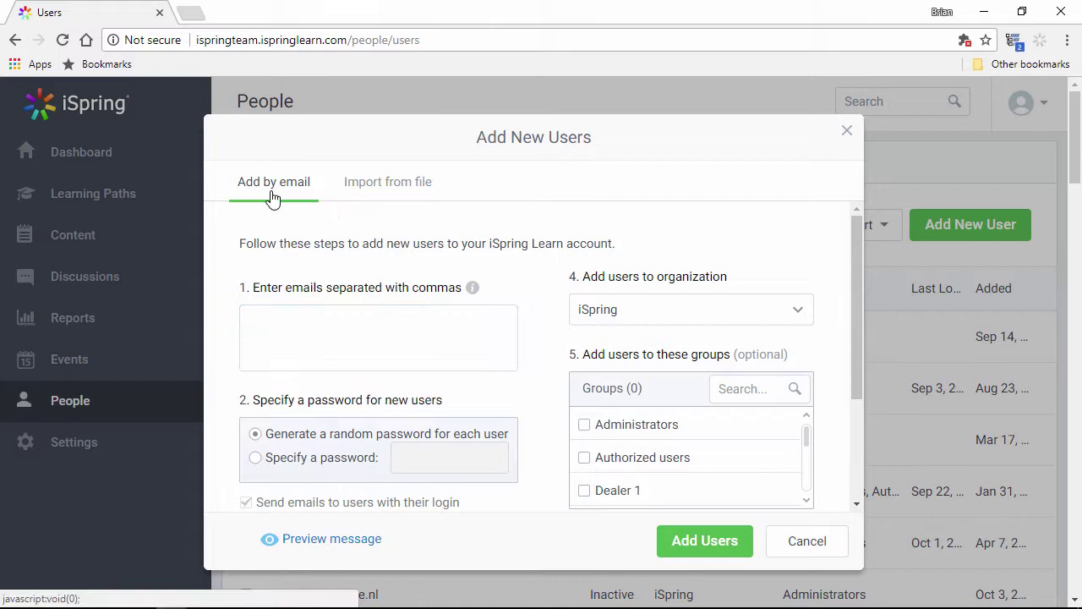
click(386, 188)
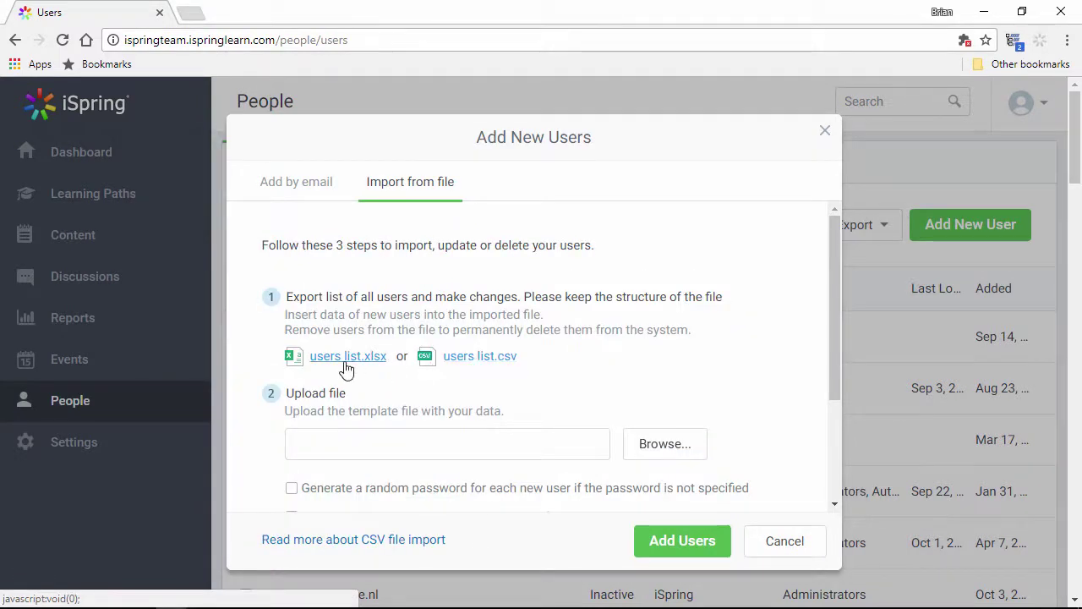
click(825, 131)
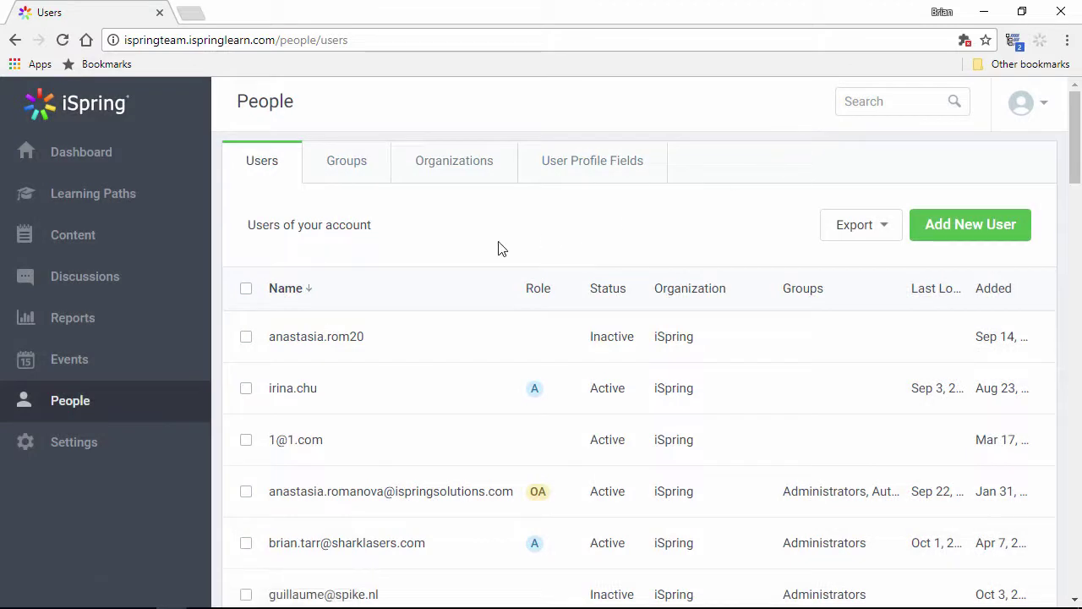
Step: Open the account's reports overview and review the quiz, people, content, e-commerce, event and learning path reports
click(118, 328)
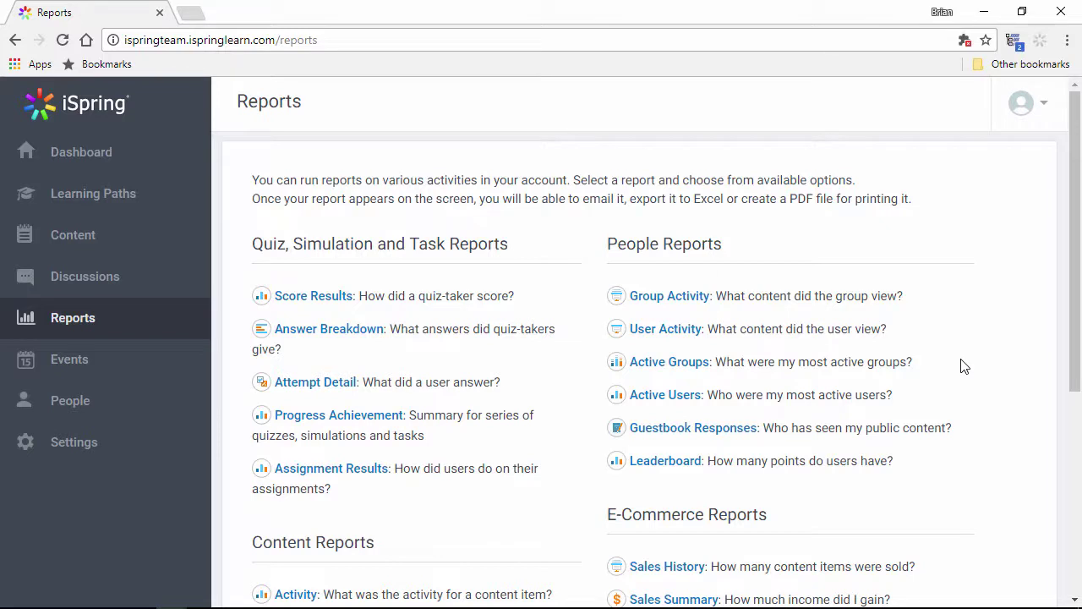
scroll(962, 364, down, 4)
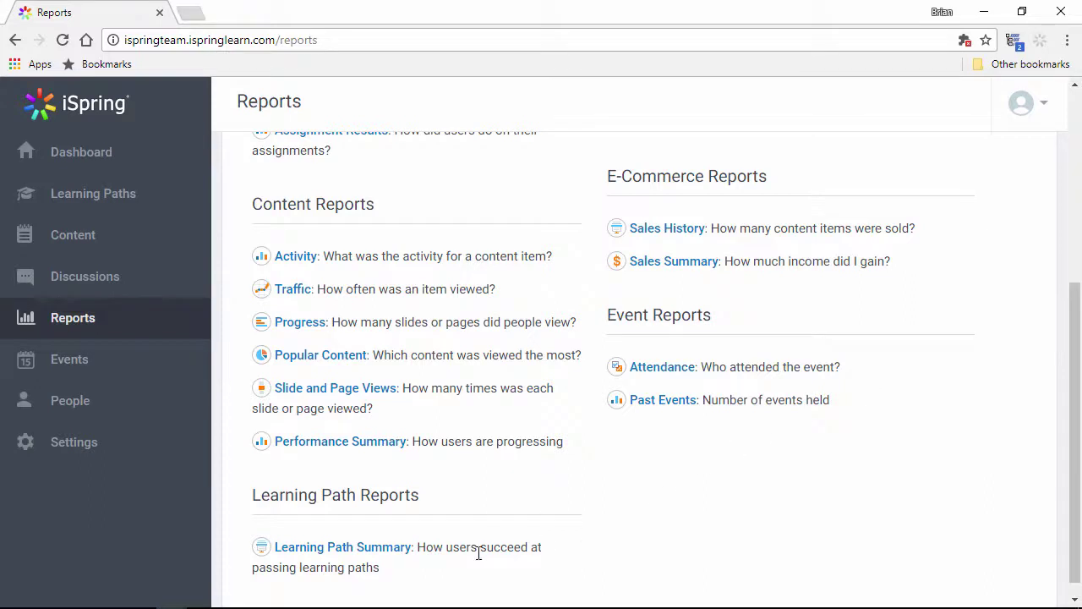
scroll(423, 563, down, 1)
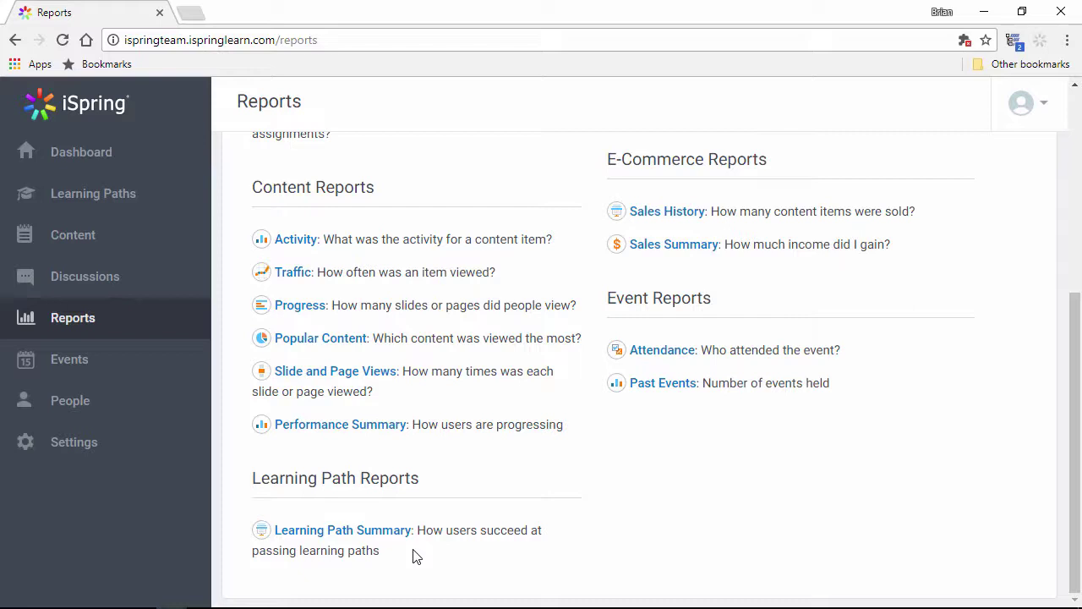
Step: Open the account's branding settings and review the color scheme, logo and favicon options
click(128, 454)
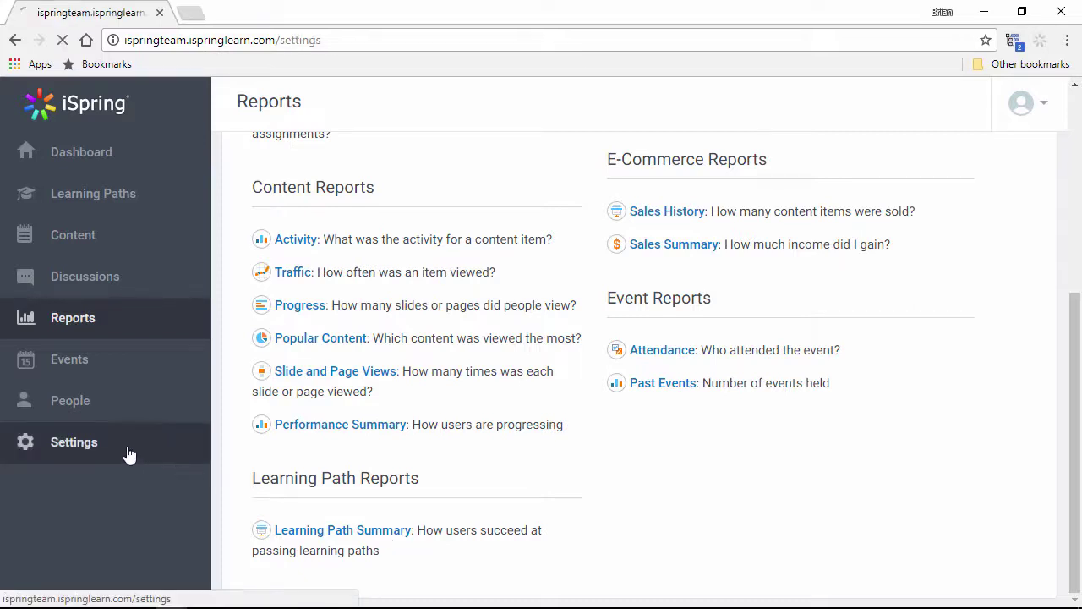
click(347, 176)
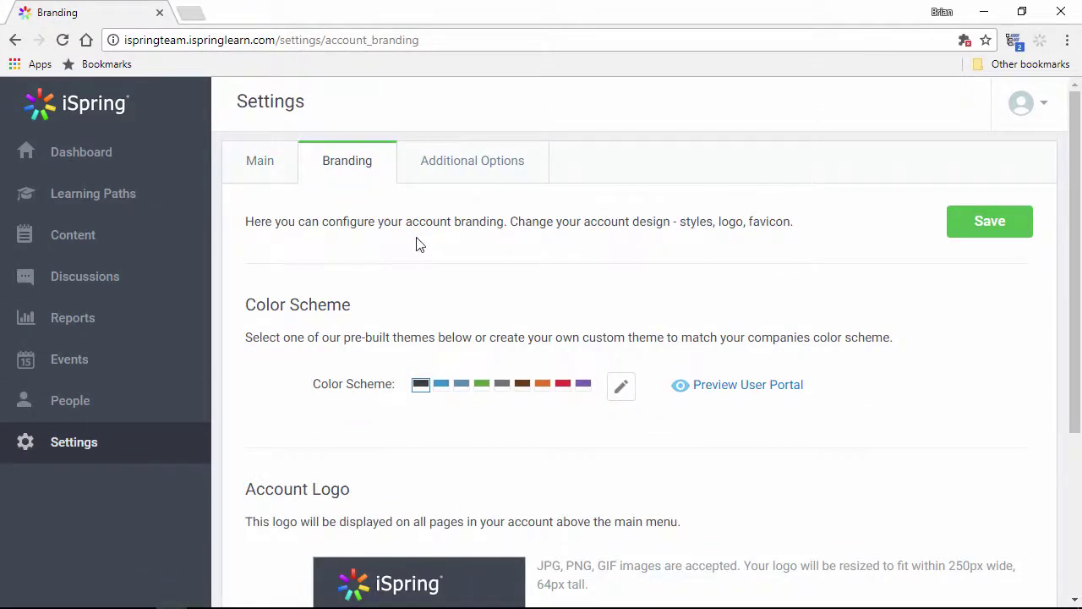
scroll(498, 314, down, 2)
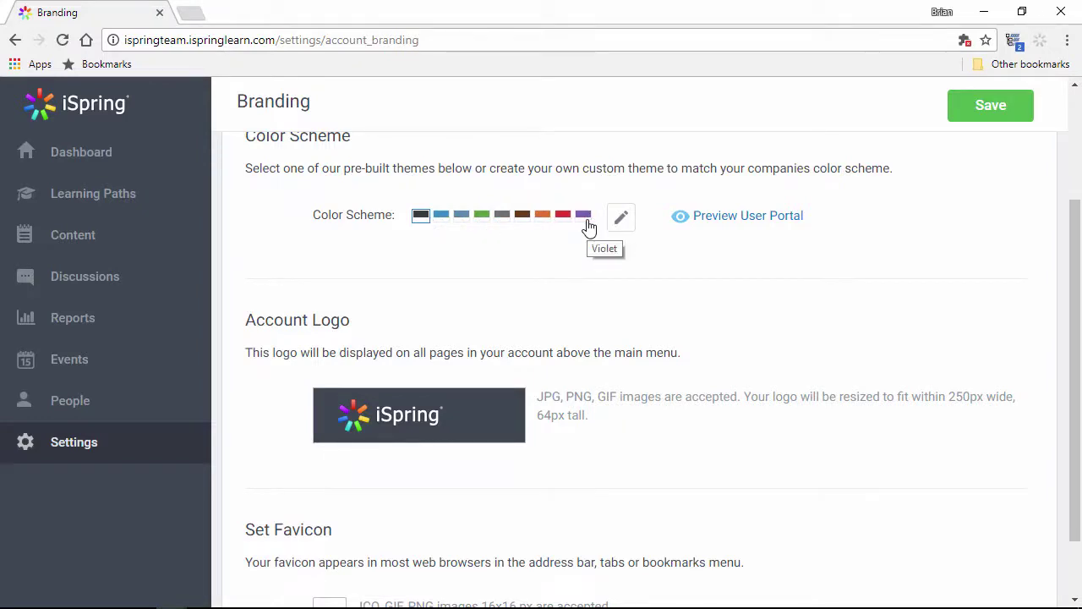
scroll(589, 227, up, 2)
Step: Review the account's additional options and open the language settings for the User Portal
click(473, 172)
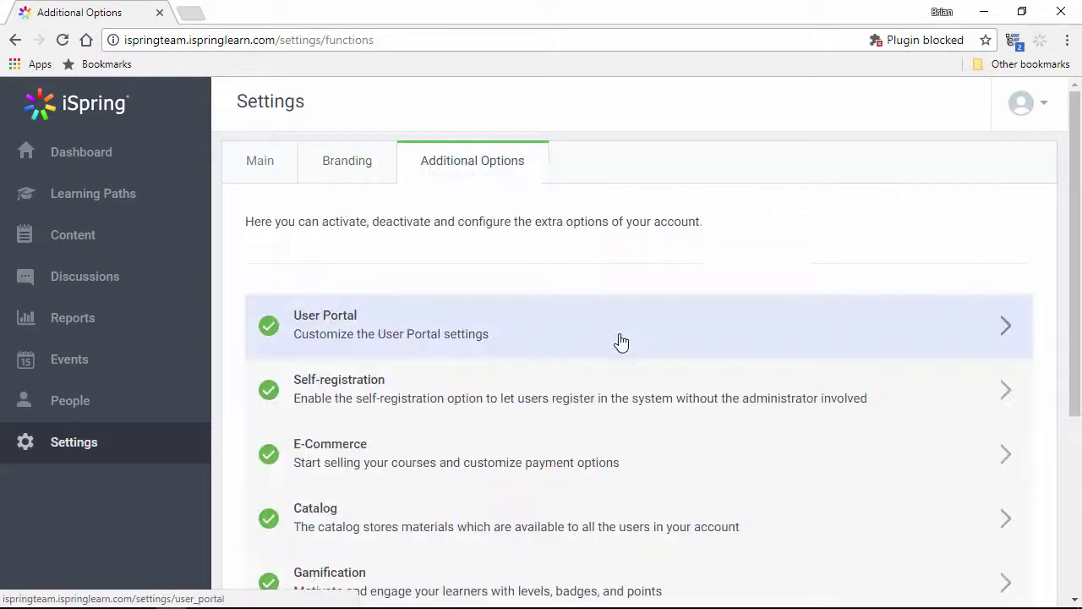
scroll(626, 344, down, 3)
click(471, 531)
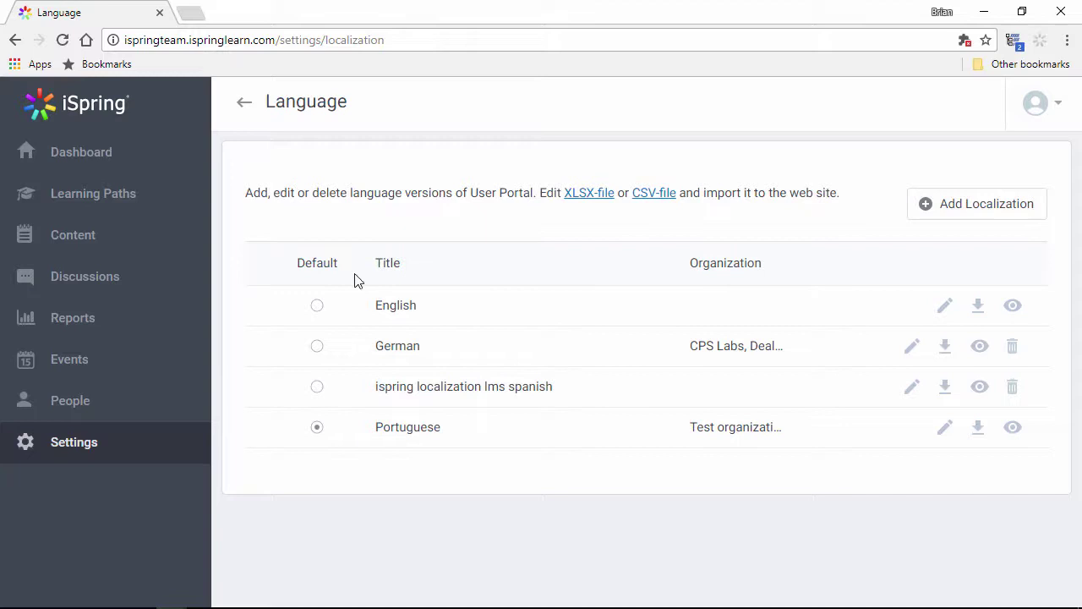
Step: Open the account's discussions and read the comments on the Directory Interaction course
click(128, 300)
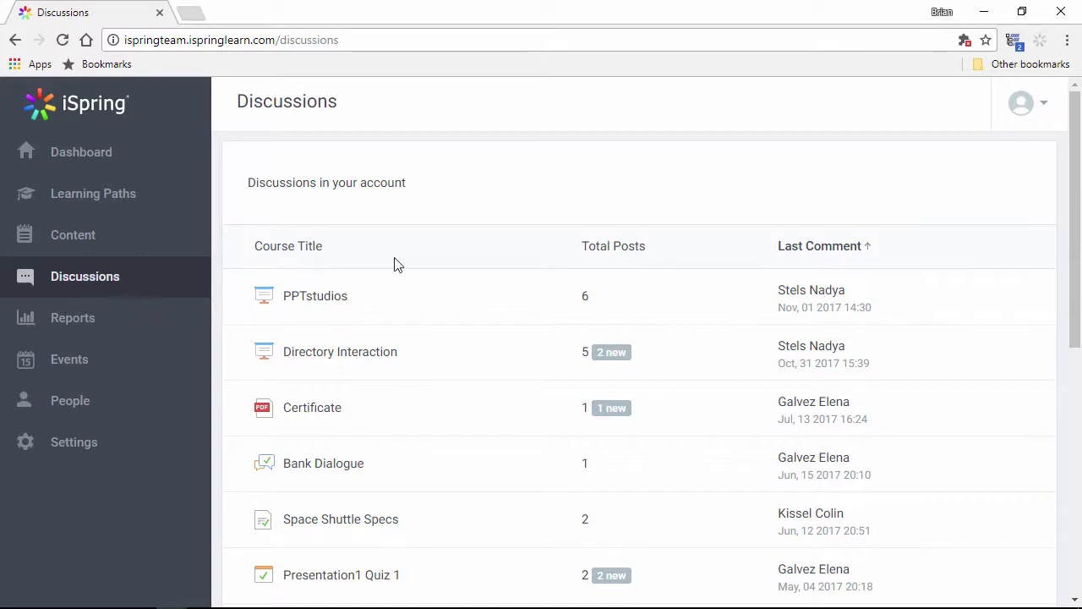
click(615, 354)
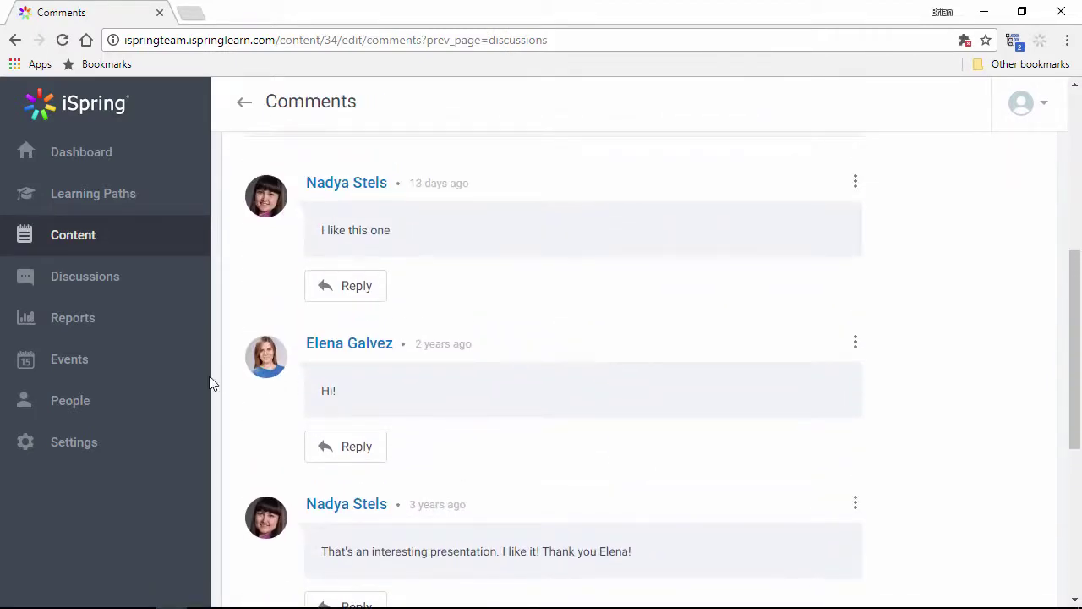
Step: Open the account's events calendar
click(118, 362)
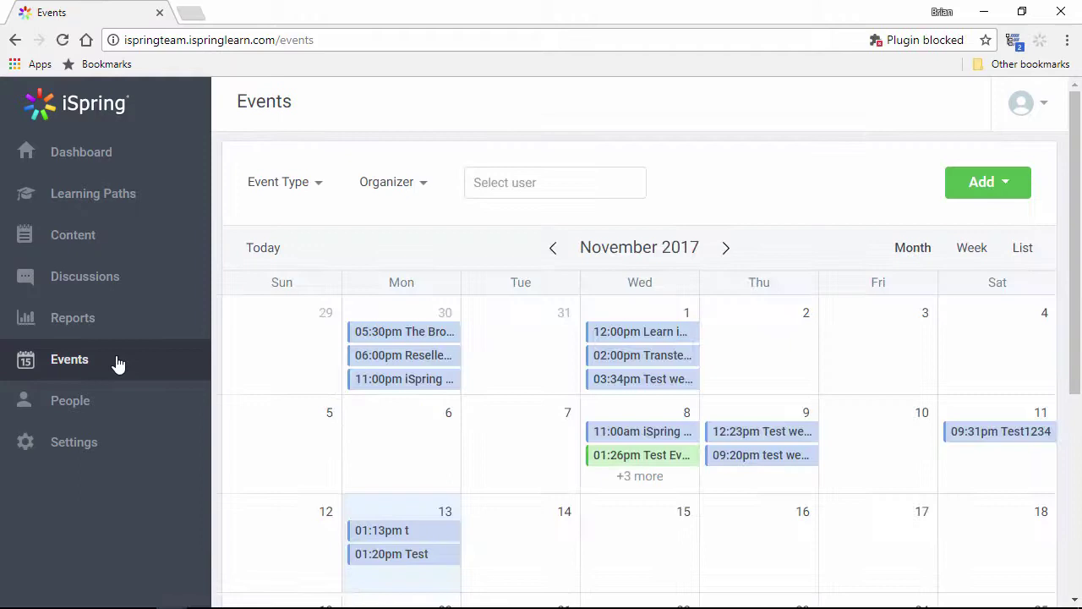